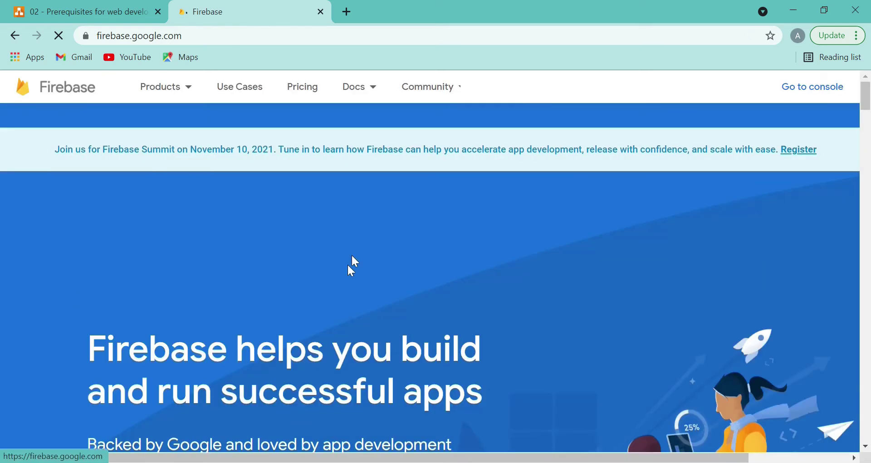
- Look through the Firebase home page and expand the list of all its products
scroll(349, 268, "down", 3)
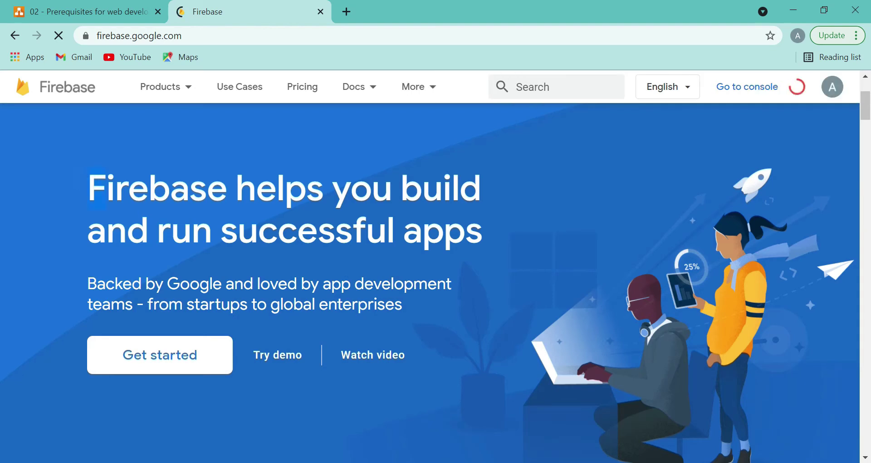
triple_click(484, 223)
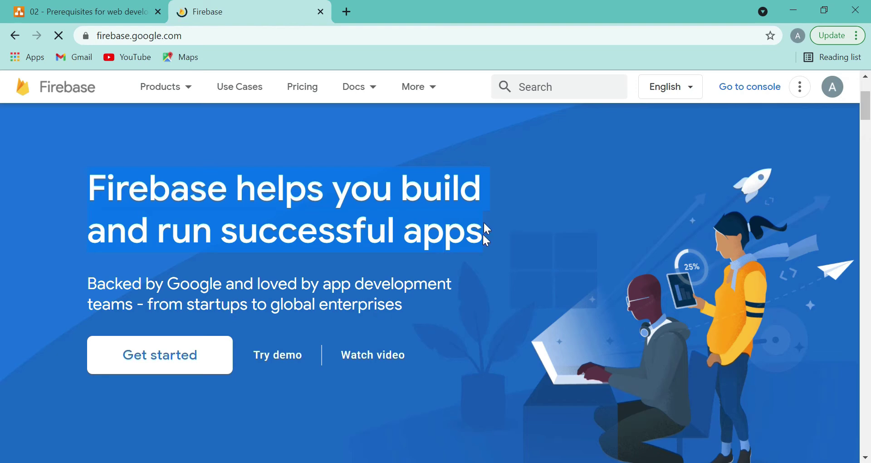
left_click(502, 287)
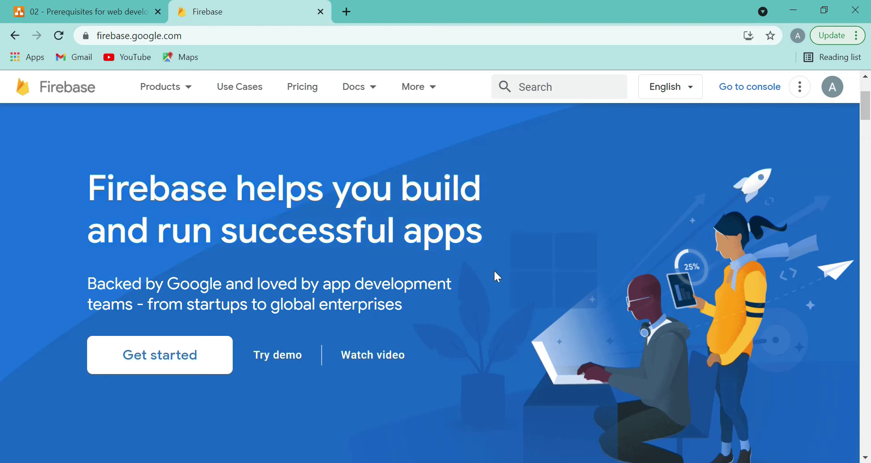
scroll(498, 276, "down", 10)
scroll(490, 276, "down", 10)
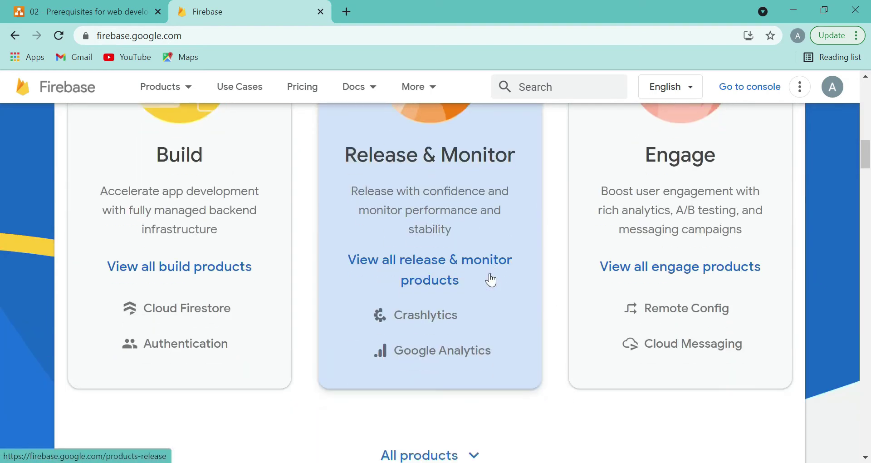
left_click(443, 184)
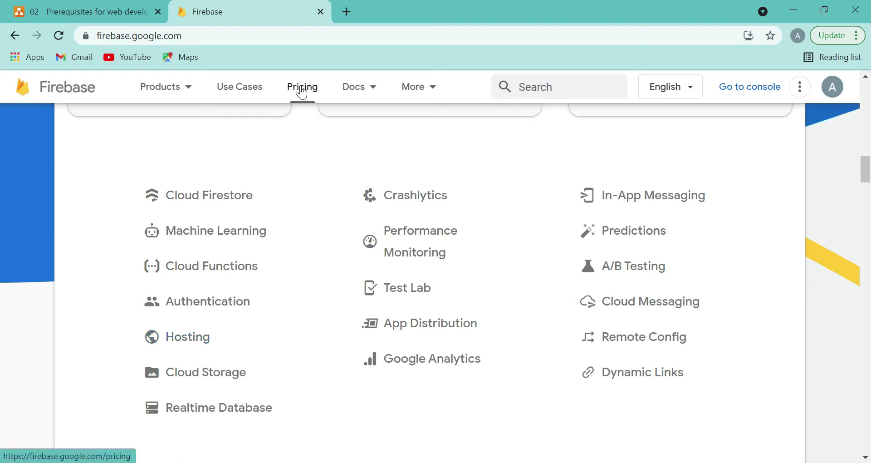
- Open the Firebase pricing page in a separate tab and examine the Hosting limits of the free Spark plan
right_click(302, 93)
left_click(318, 96)
left_click(363, 18)
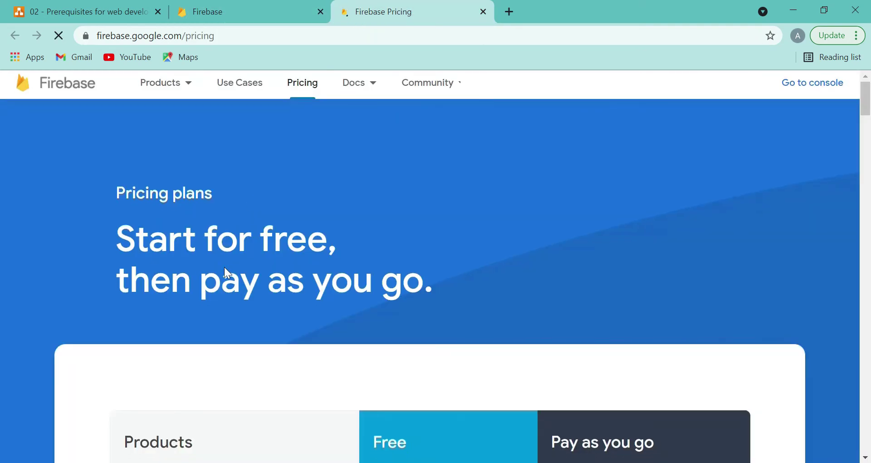
scroll(224, 267, "down", 9)
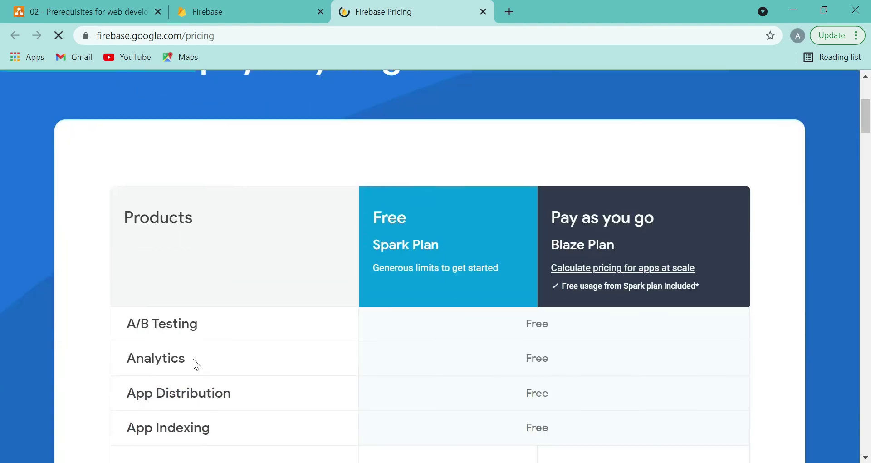
scroll(191, 364, "down", 10)
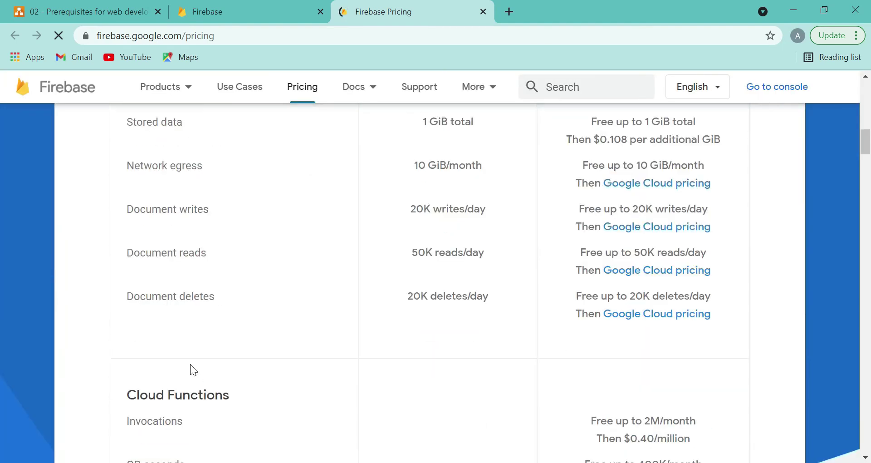
scroll(190, 363, "down", 10)
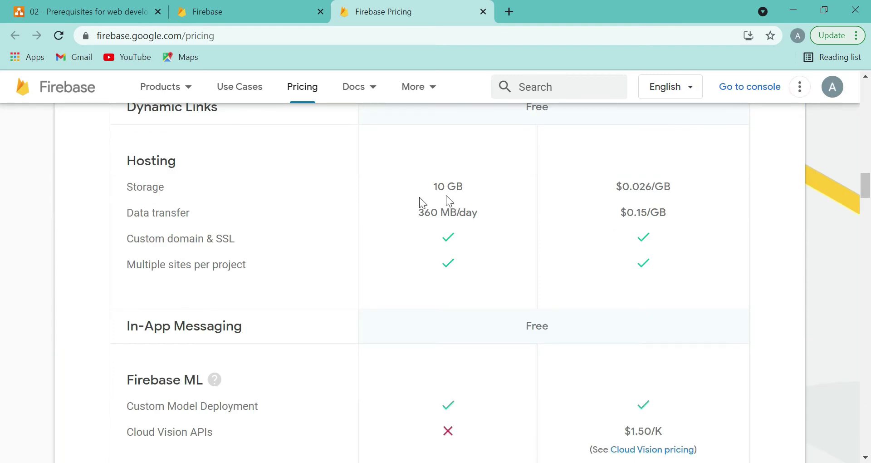
left_click_drag(469, 187, 433, 186)
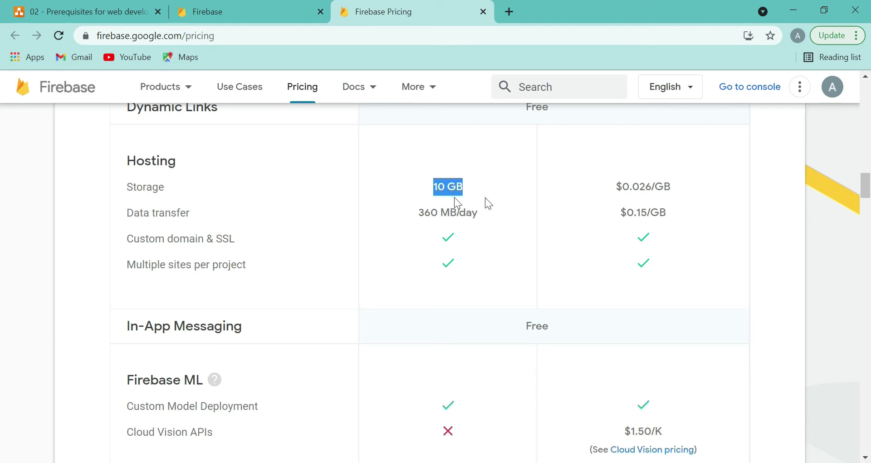
left_click(412, 243)
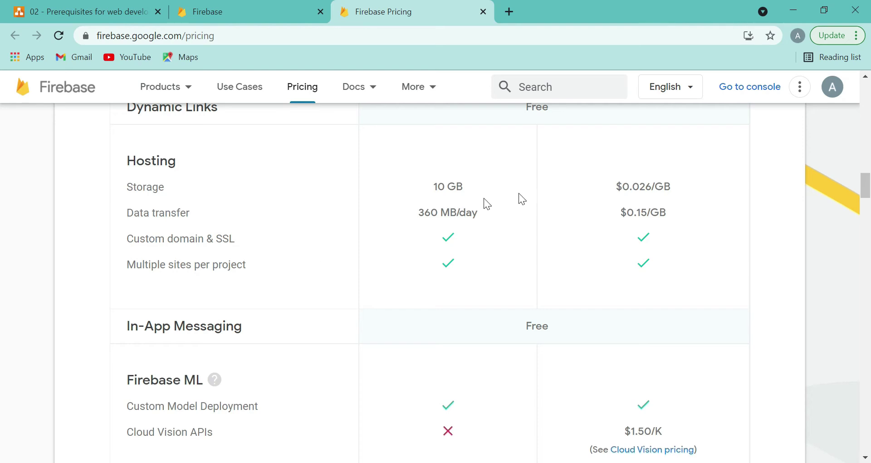
- Open a new Incognito window and load the Firebase home page, firebase.google.com
left_click(856, 36)
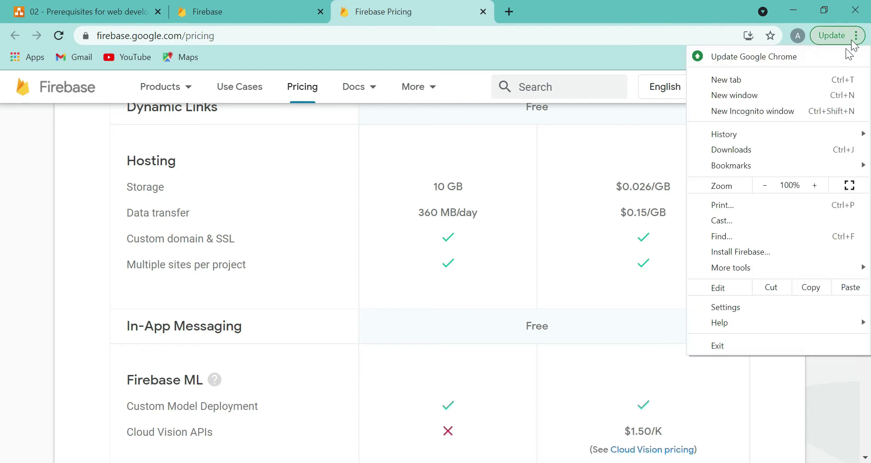
left_click(781, 112)
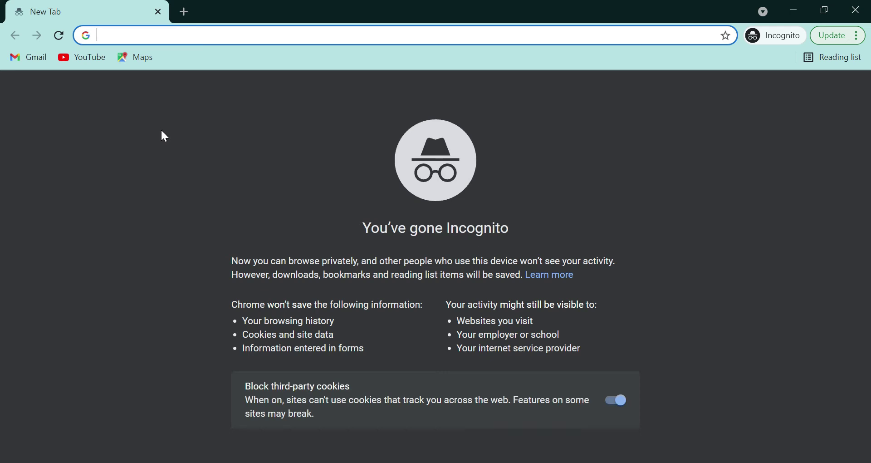
type("firebase")
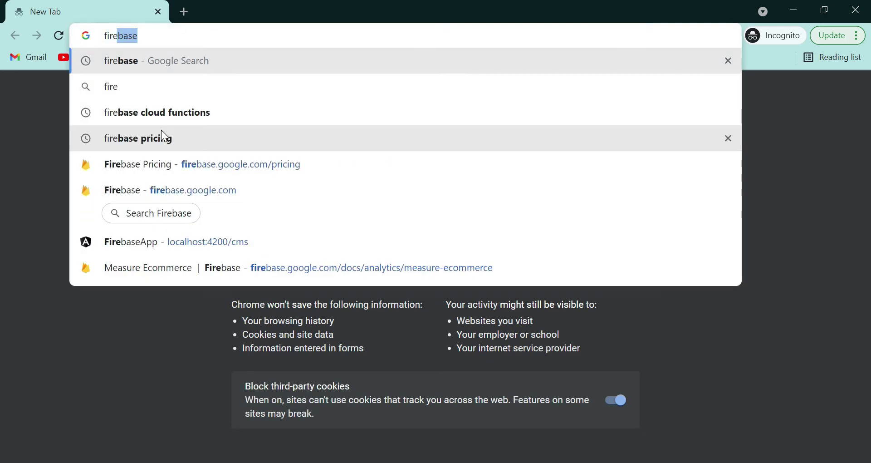
left_click(201, 193)
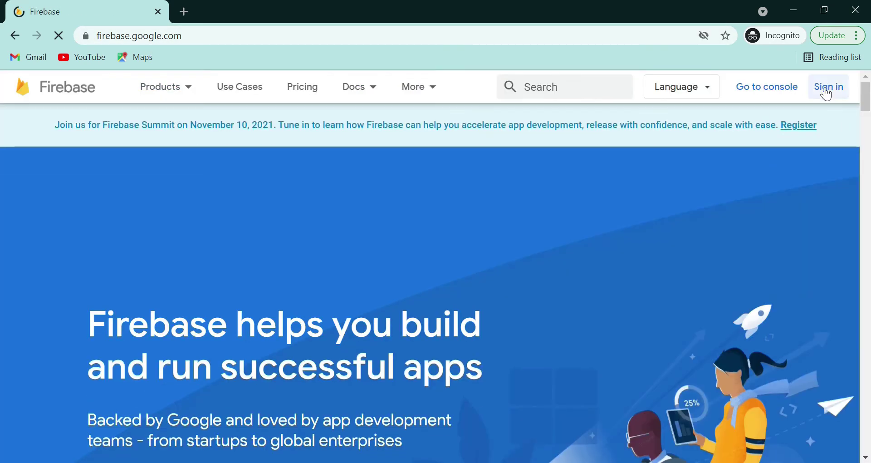
- Sign in to Firebase with the Google account's e-mail and account password
left_click(826, 94)
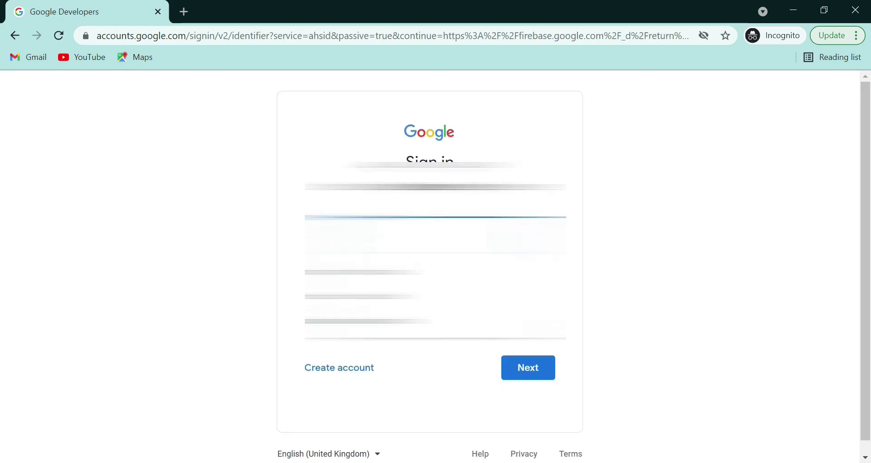
left_click(515, 371)
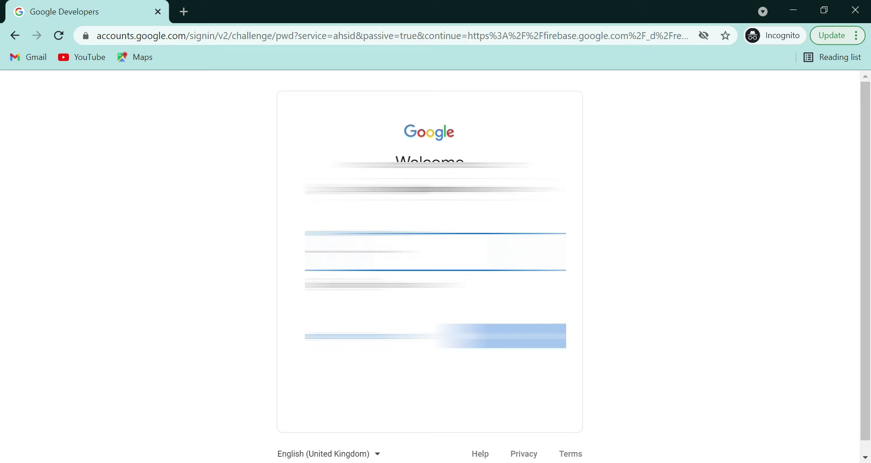
key("Return")
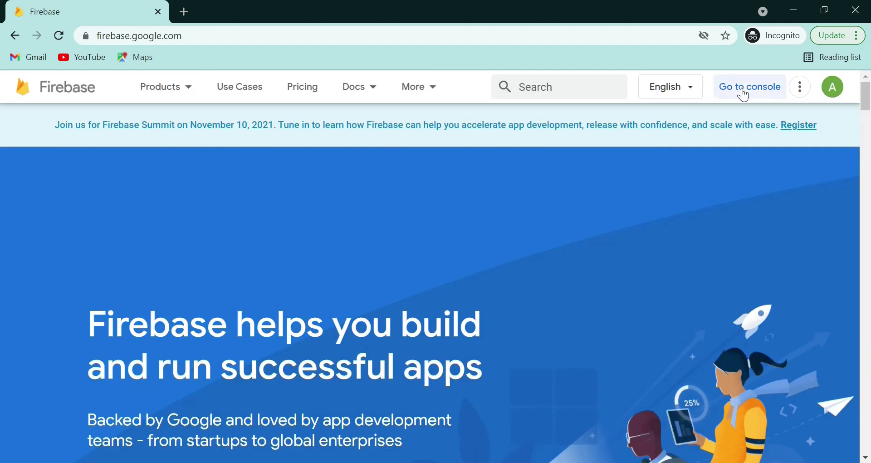
- Go to the Firebase console and start creating a project with the name example-site
left_click(745, 93)
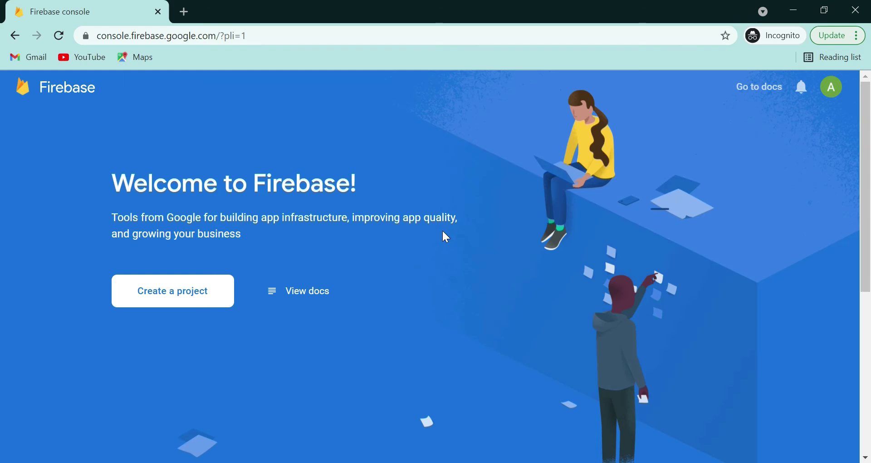
left_click(177, 300)
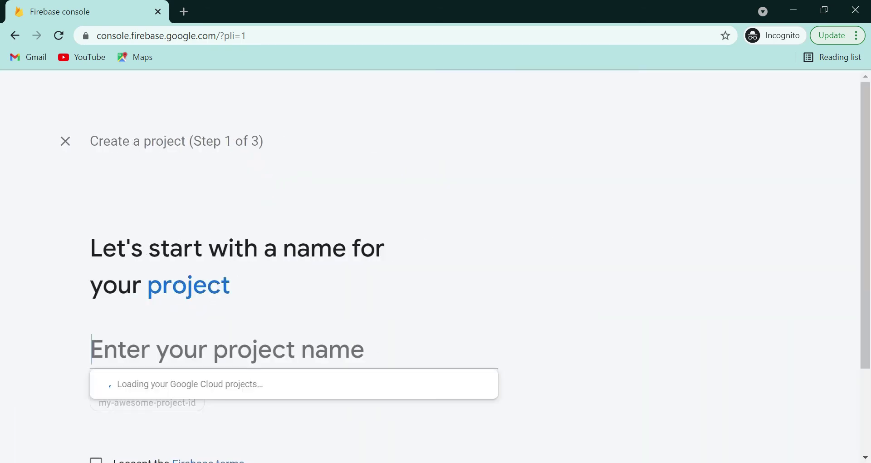
scroll(639, 243, "down", 3)
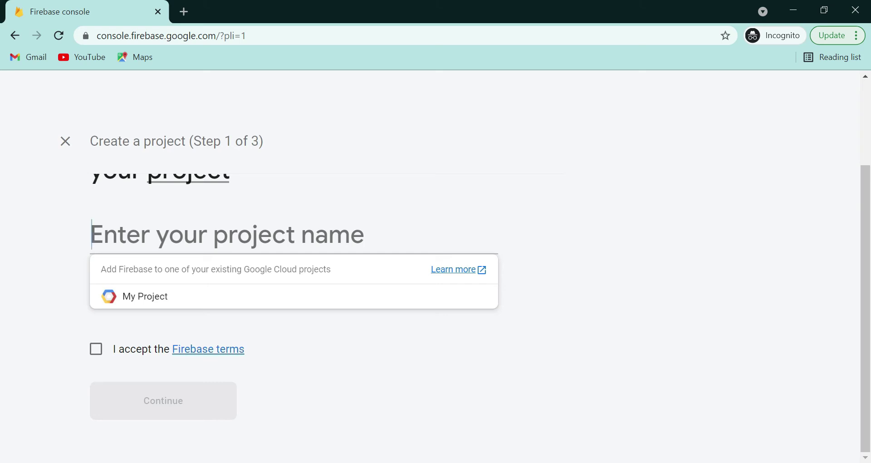
type("example-site")
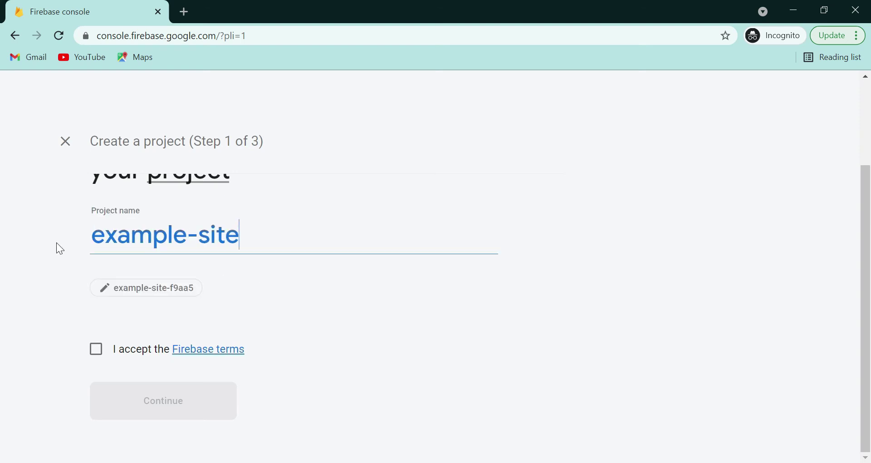
- Change the project name to test-firebase-adi, accept the Firebase terms and continue
mouse_move(158, 291)
left_click_drag(243, 236, 44, 236)
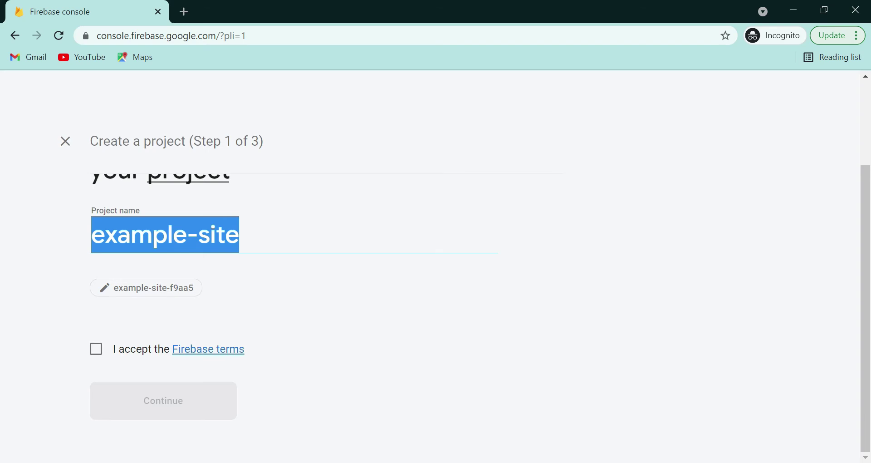
type("test-firebase-adi")
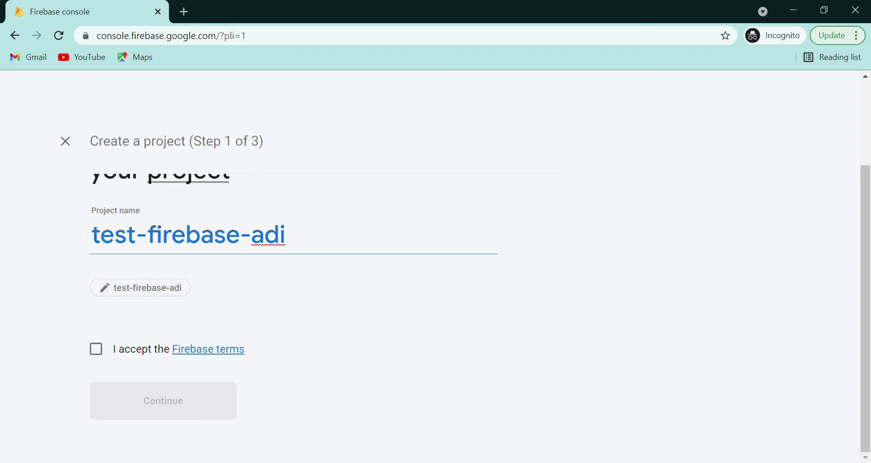
left_click(95, 350)
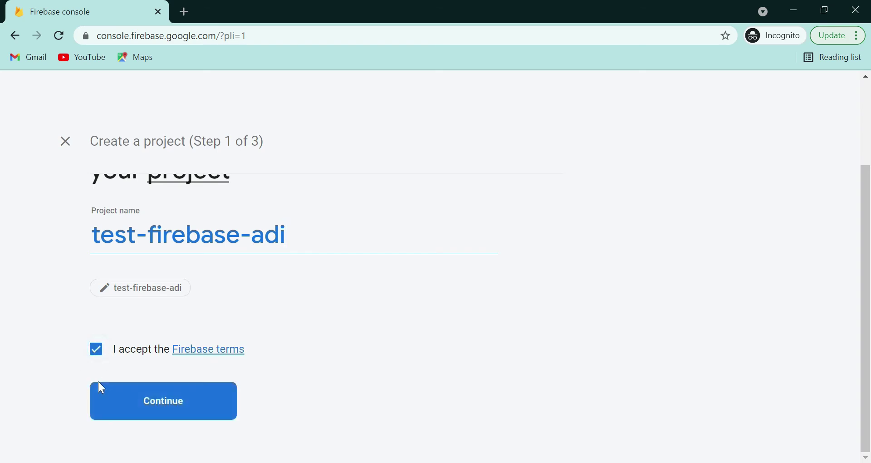
left_click(168, 408)
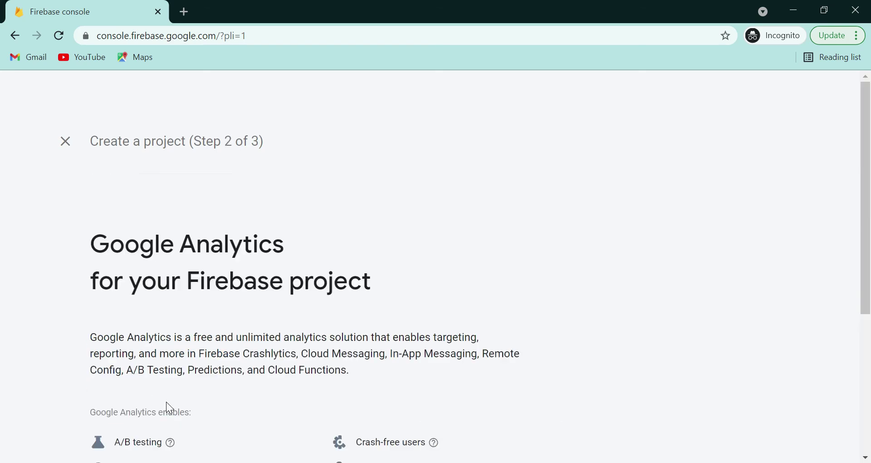
- Continue the project setup with Google Analytics enabled
scroll(39, 304, "down", 3)
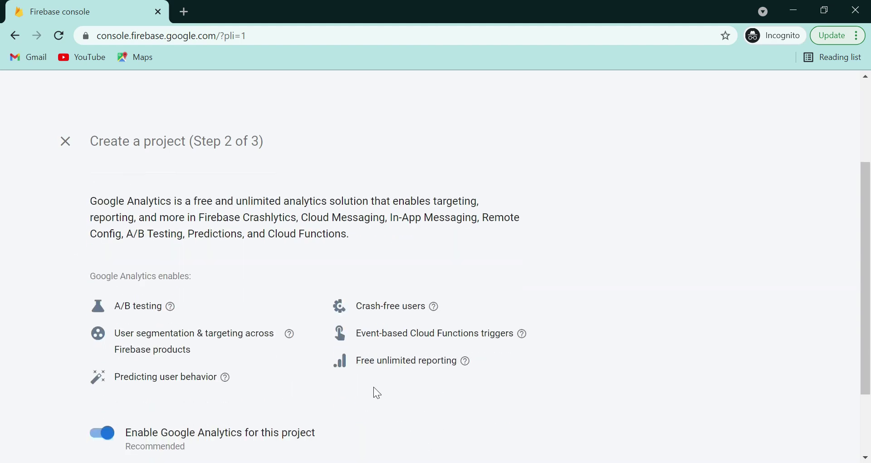
scroll(375, 390, "down", 2)
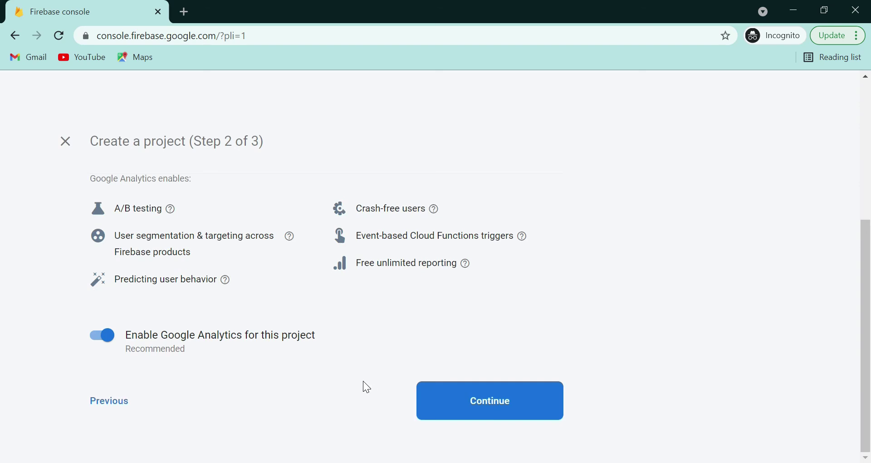
left_click(470, 396)
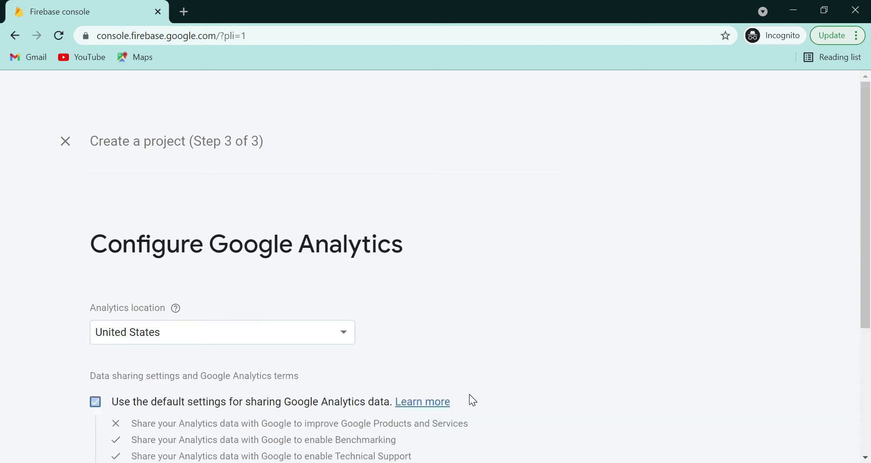
- Set the Analytics location to India
scroll(292, 306, "down", 2)
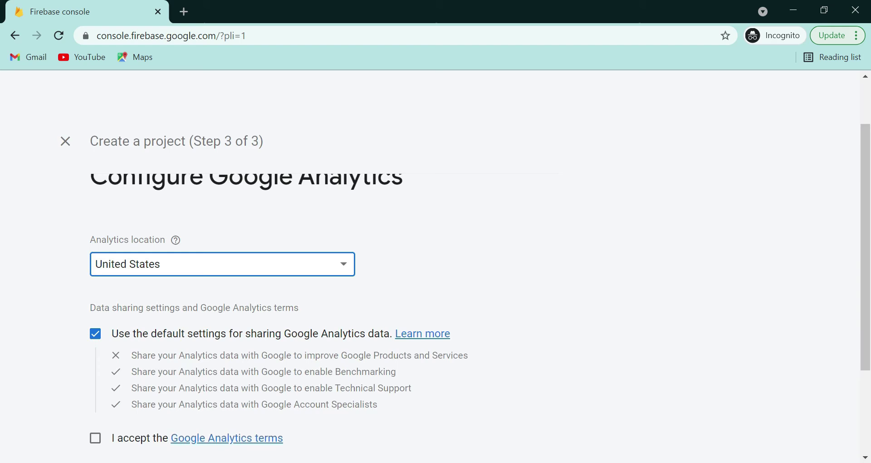
left_click(289, 264)
scroll(288, 268, "up", 5)
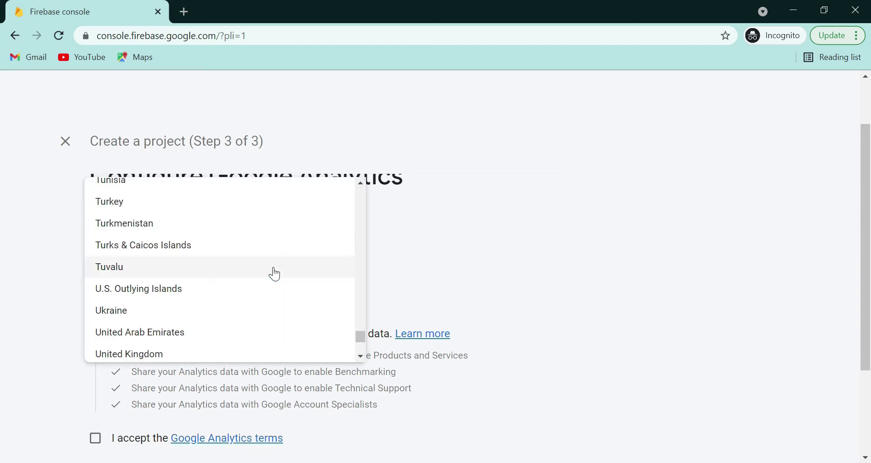
scroll(275, 274, "up", 20)
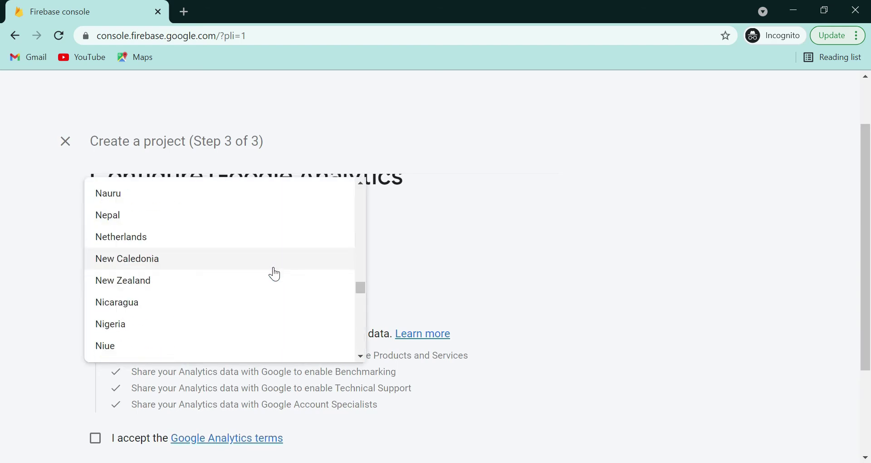
scroll(268, 285, "down", 5)
scroll(255, 303, "up", 20)
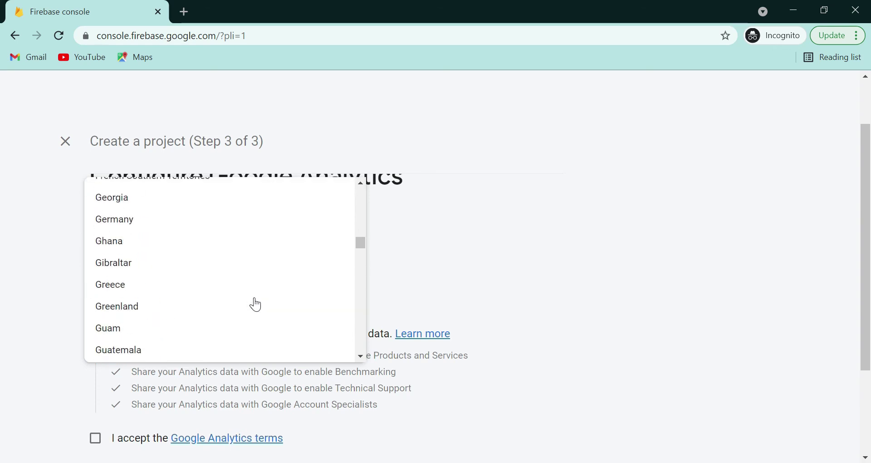
scroll(256, 304, "up", 8)
scroll(256, 304, "down", 15)
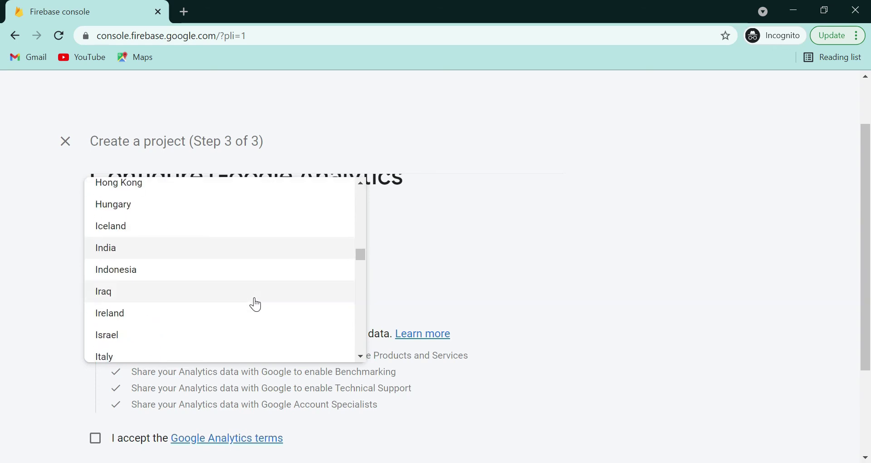
left_click(240, 252)
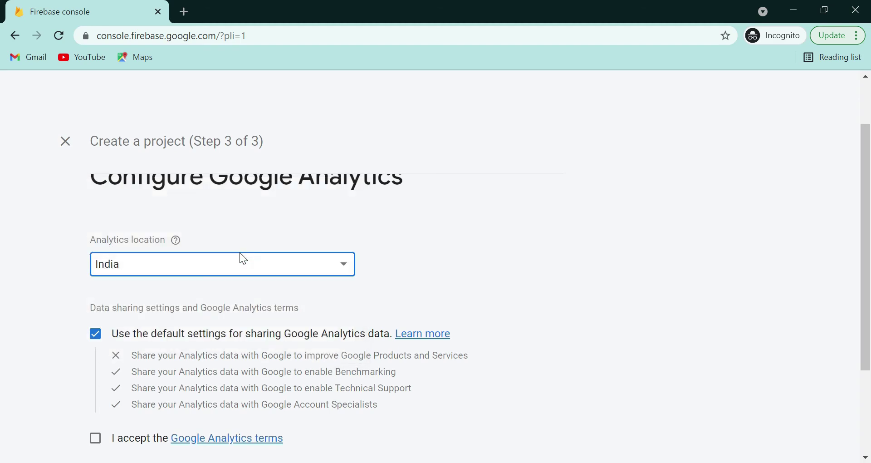
- Accept the Google Analytics terms with default data sharing, create the project and continue to its overview
scroll(415, 233, "up", 2)
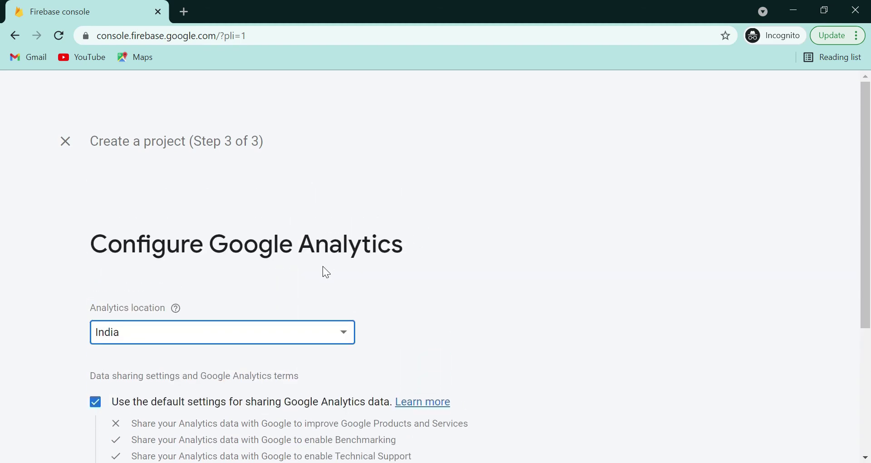
scroll(324, 268, "down", 4)
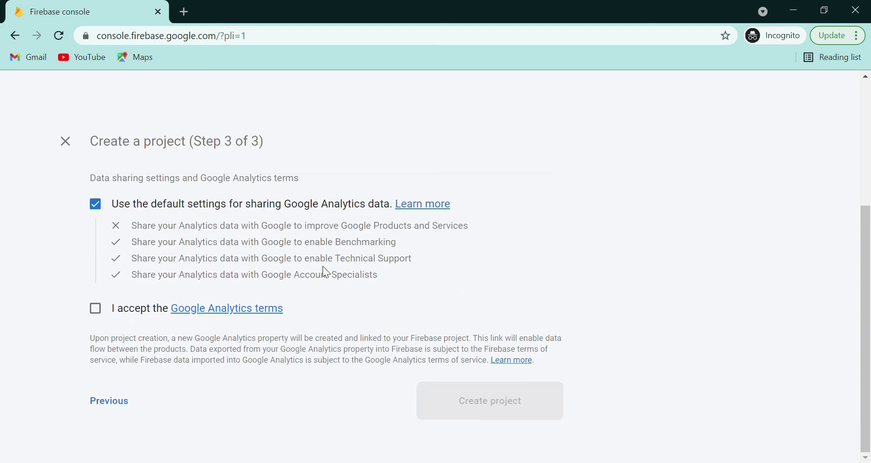
left_click(95, 310)
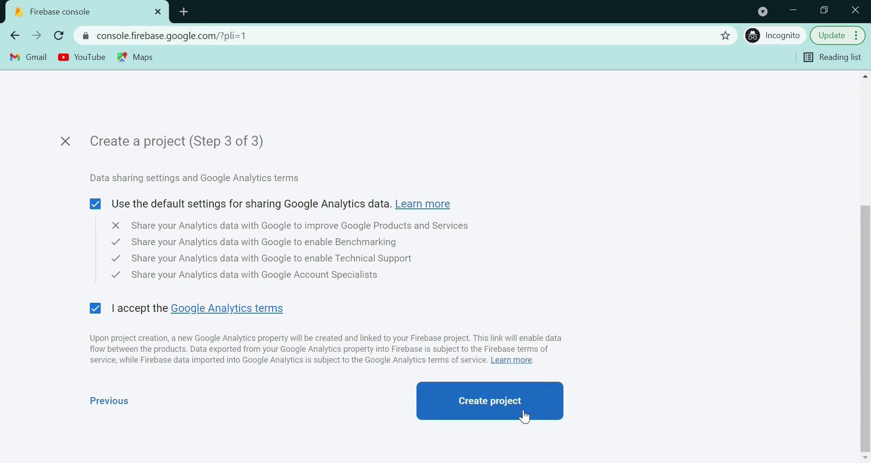
scroll(274, 286, "up", 3)
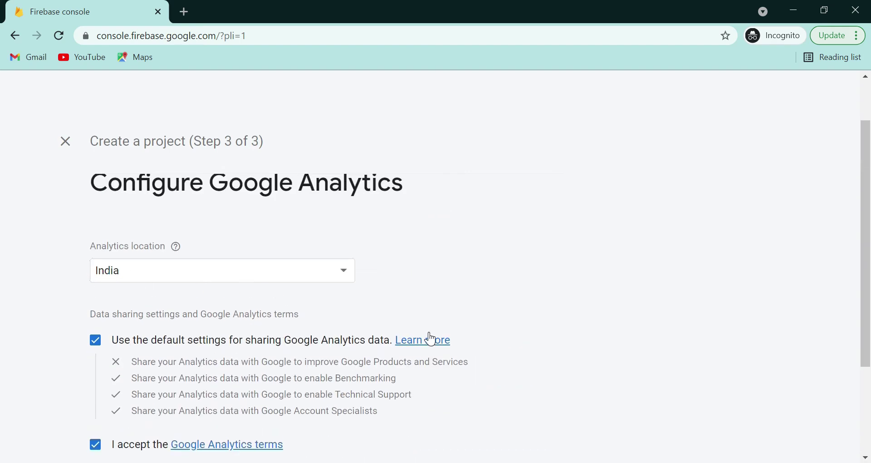
scroll(431, 339, "down", 3)
left_click(448, 398)
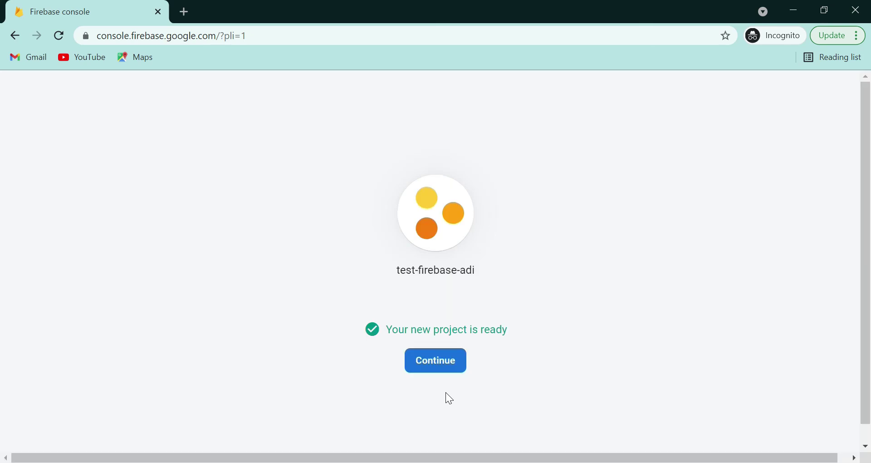
left_click(445, 363)
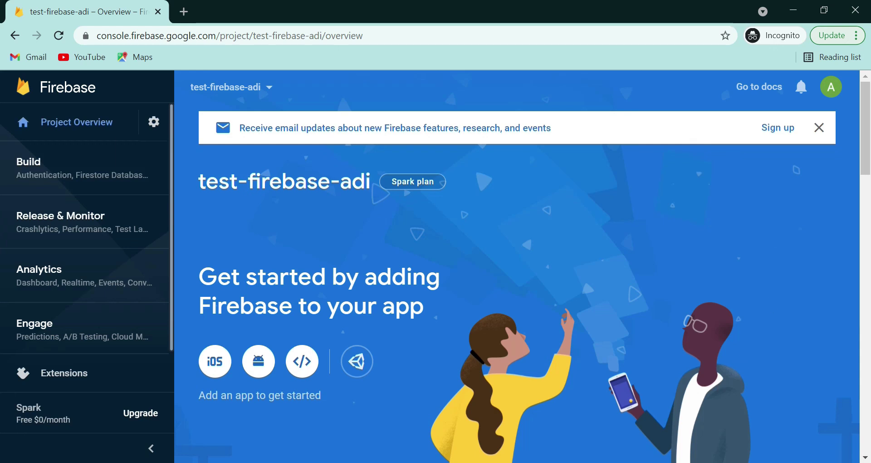
- Go to Hosting in the test-firebase-adi project and start its setup
left_click(47, 169)
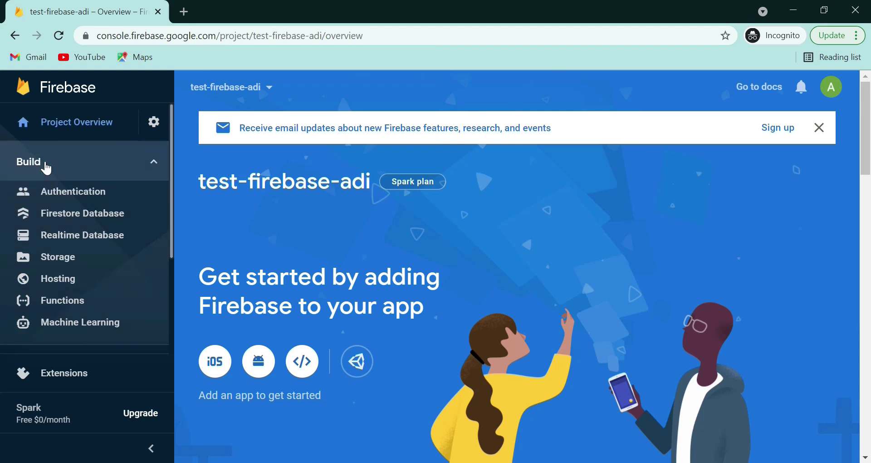
left_click(64, 285)
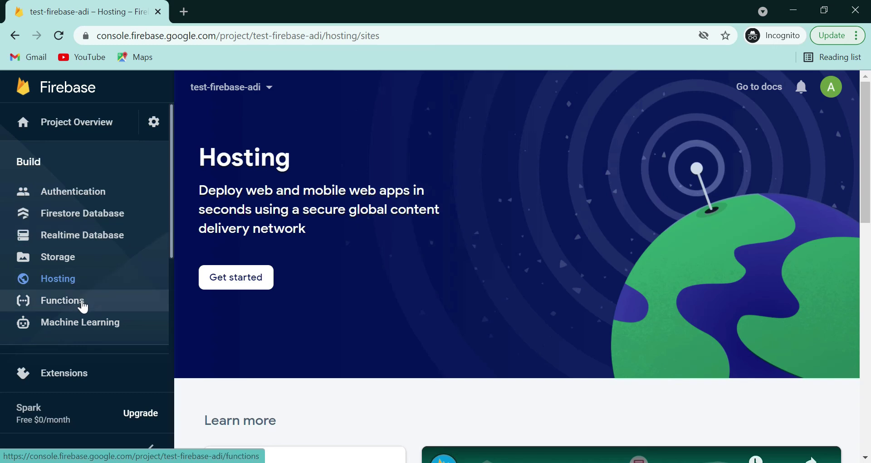
scroll(82, 320, "down", 3)
scroll(81, 313, "up", 3)
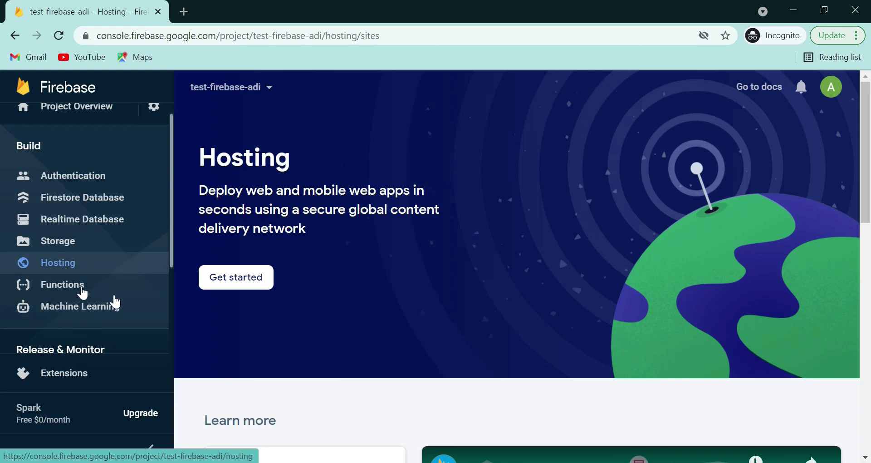
left_click(241, 282)
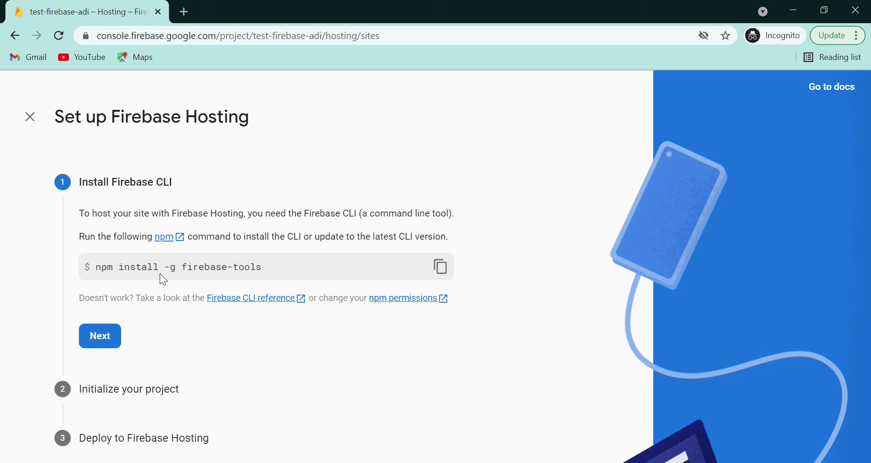
- Copy the Firebase CLI install command, npm install -g firebase-tools, into a new Notepad document
left_click(442, 273)
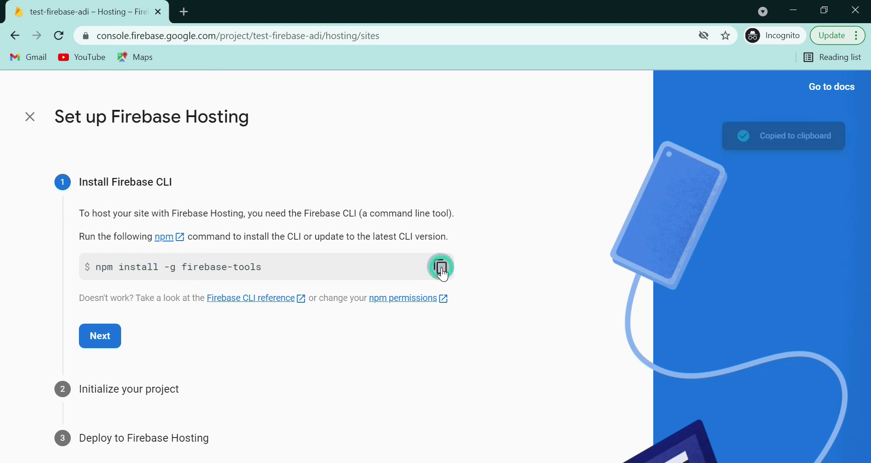
left_click(228, 462)
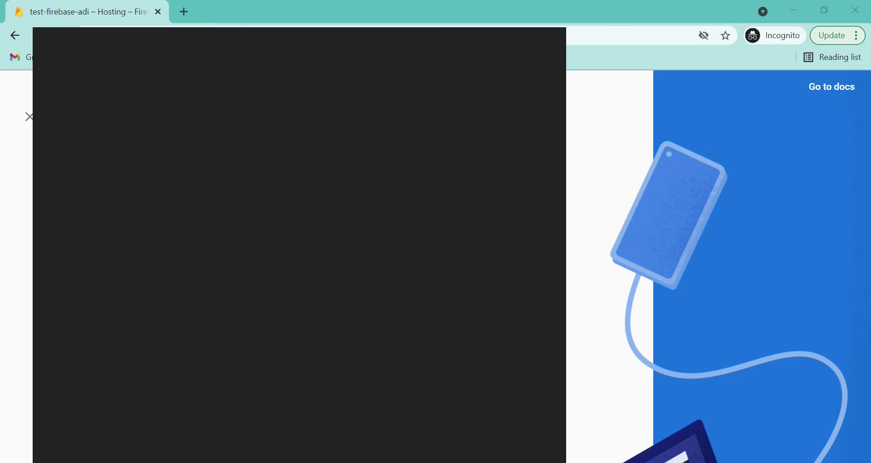
type("not")
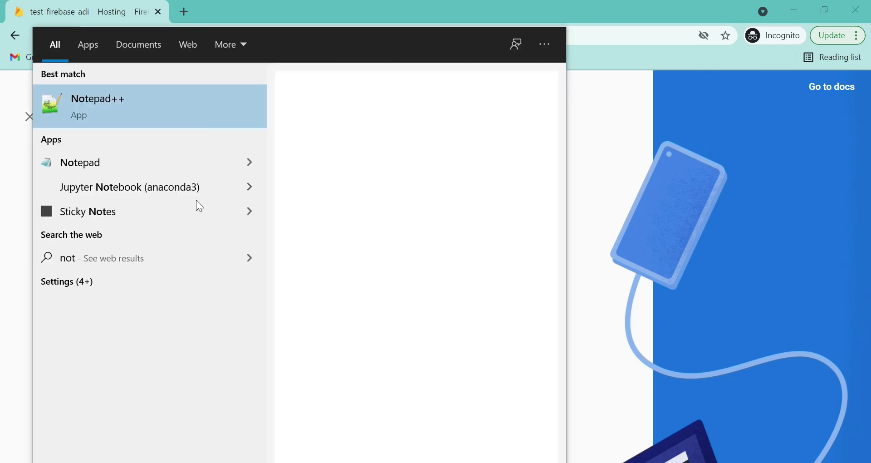
type("e")
left_click(151, 162)
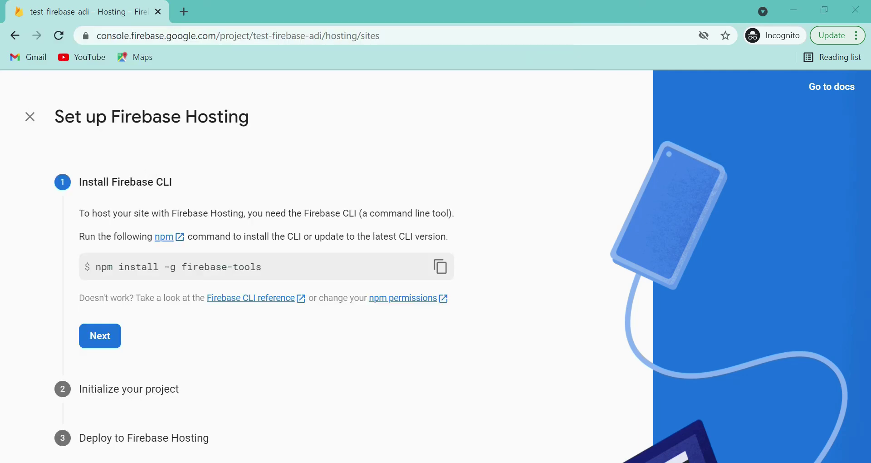
key("ctrl+v")
key("Return")
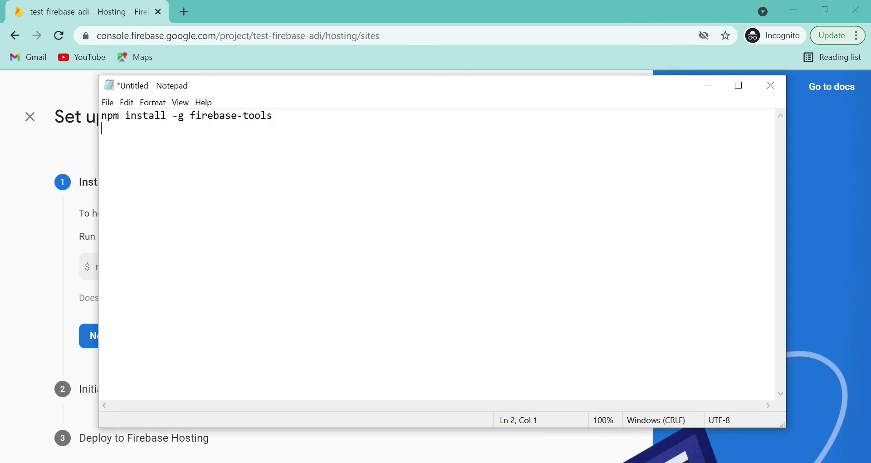
- Return to the browser, advance the hosting setup to project initialization and copy the firebase login command into the Notepad document
key("alt+Tab")
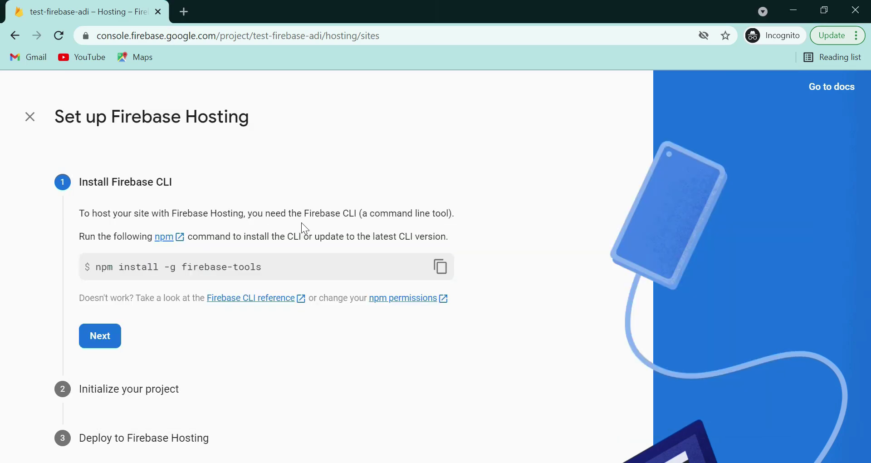
left_click(110, 344)
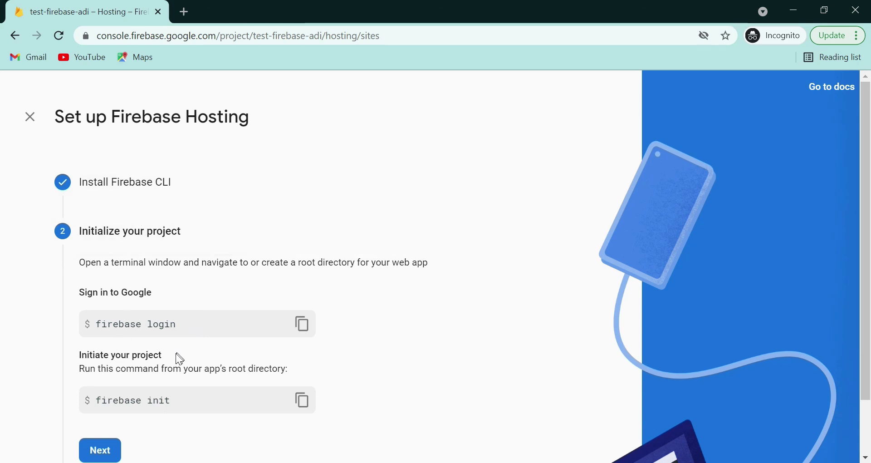
scroll(176, 353, "down", 2)
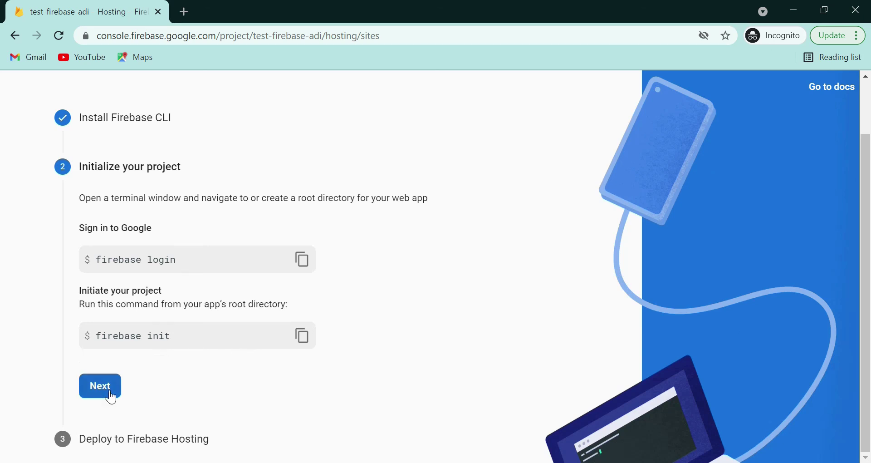
left_click(301, 261)
key("alt+Tab")
key("ctrl+v")
key("Return")
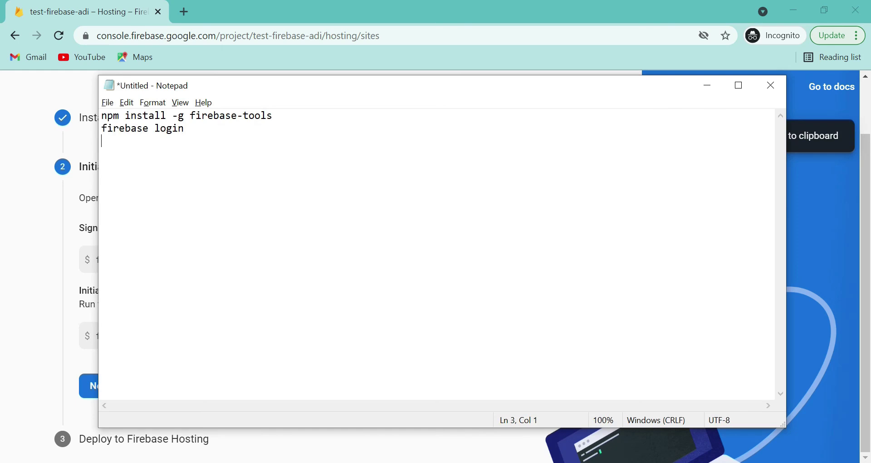
- Copy the firebase init command from the hosting setup into Notepad, leaving a blank line after firebase login
key("alt+Tab")
left_click(310, 345)
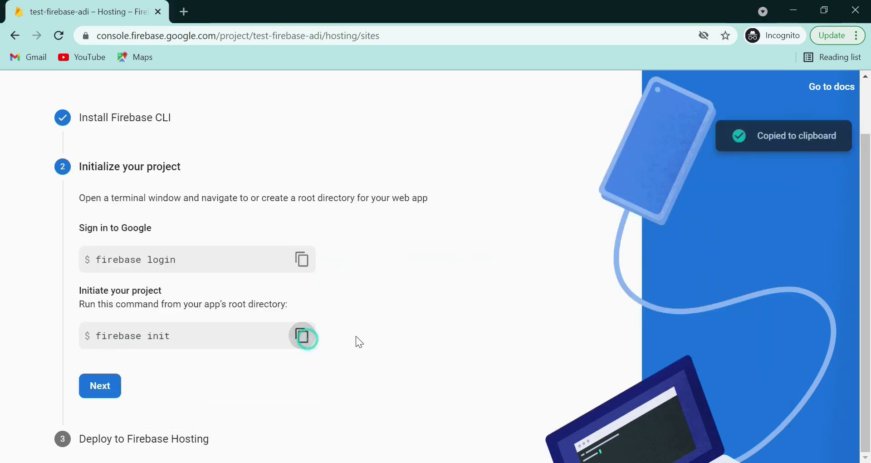
key("alt+Tab")
key("Return")
key("ctrl+v")
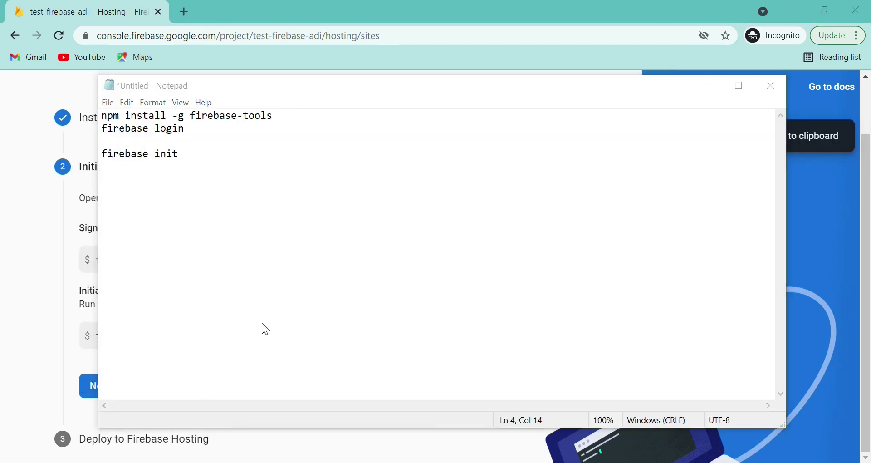
- Advance the hosting setup to deployment and add the firebase deploy command on a new line in the Notepad document
key("alt+Tab")
left_click(96, 391)
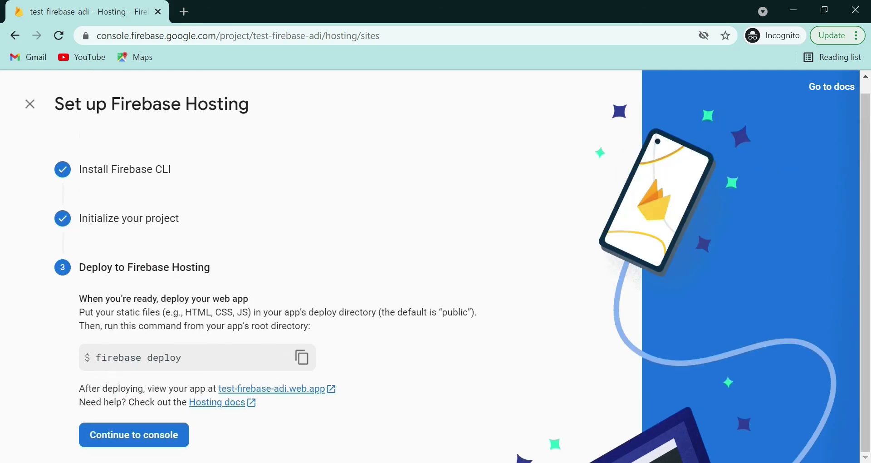
left_click(302, 357)
key("alt+Tab")
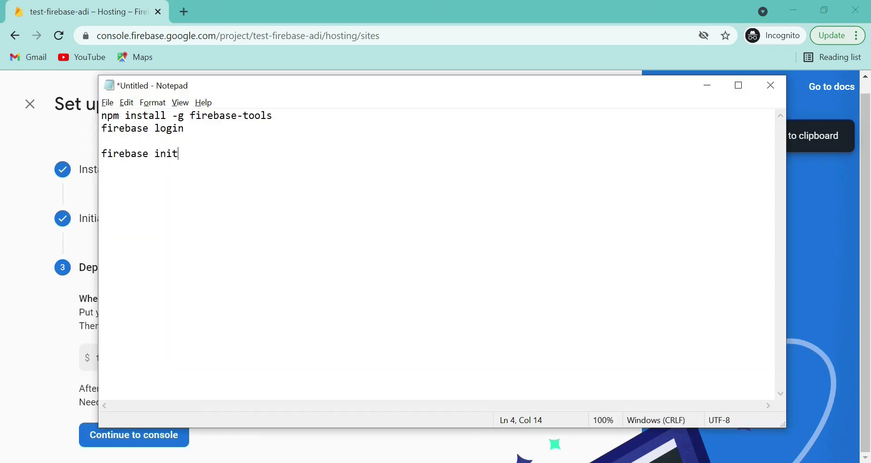
key("Return")
key("ctrl+v")
key("alt+Tab")
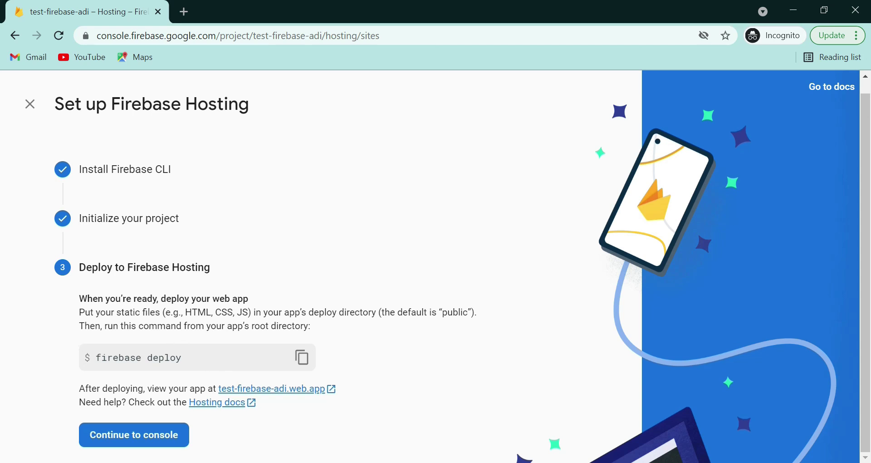
- Finish the hosting setup by continuing to the console, and check the saved commands in Notepad
left_click(144, 436)
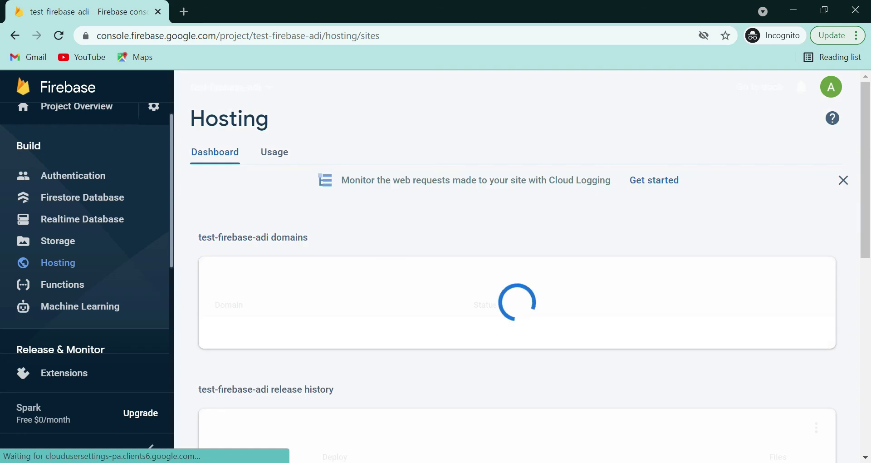
key("alt+Tab")
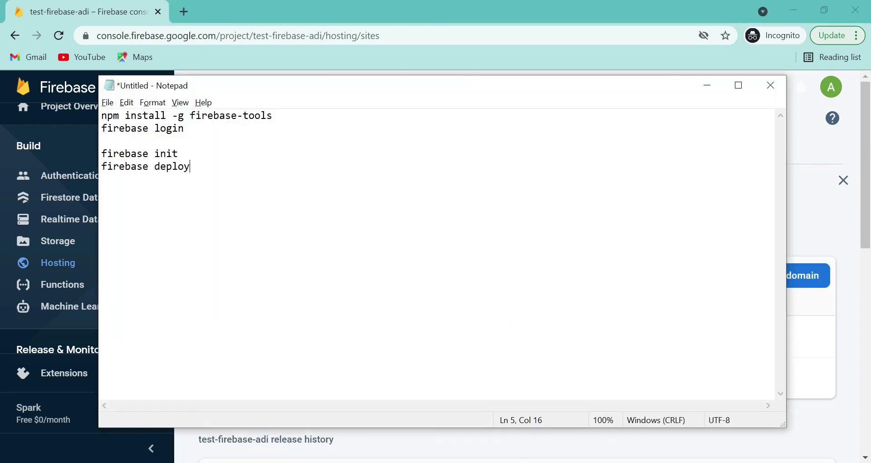
key("alt+Tab")
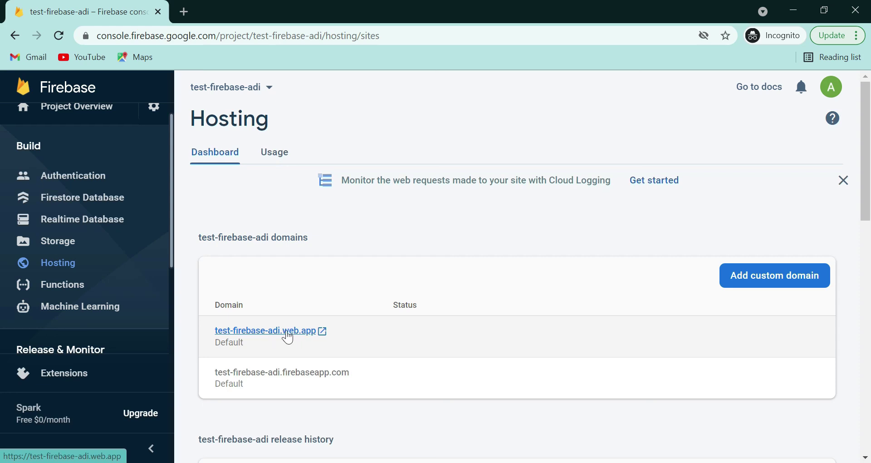
- Open the default domain test-firebase-adi.web.app, check its page and return to the Hosting dashboard
left_click(325, 335)
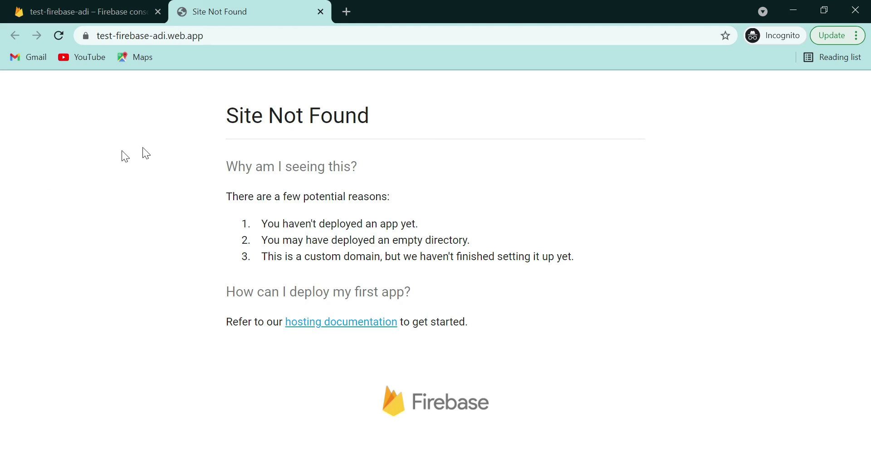
left_click_drag(222, 116, 425, 122)
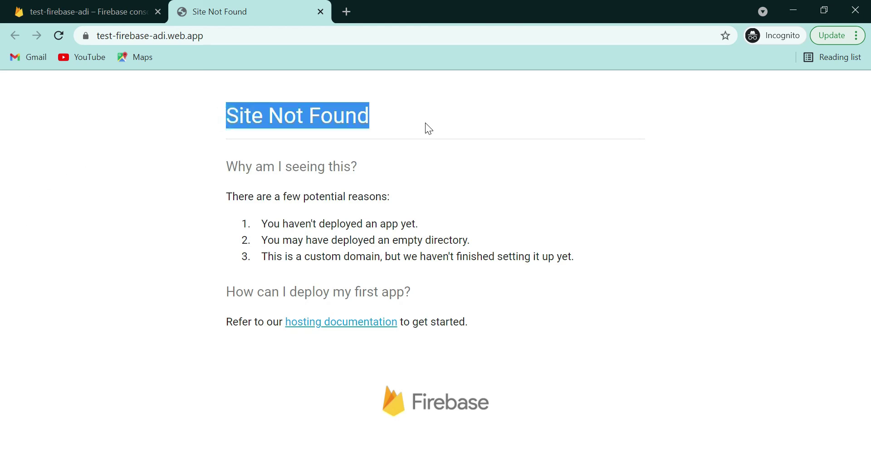
left_click(426, 123)
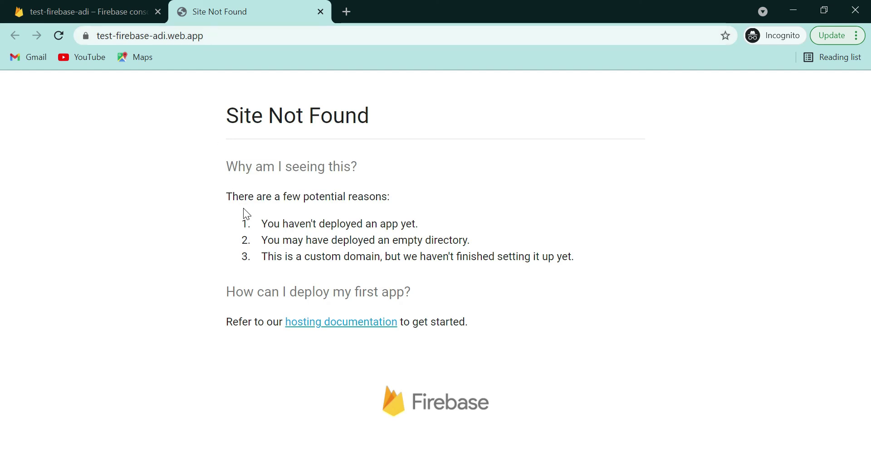
left_click(106, 15)
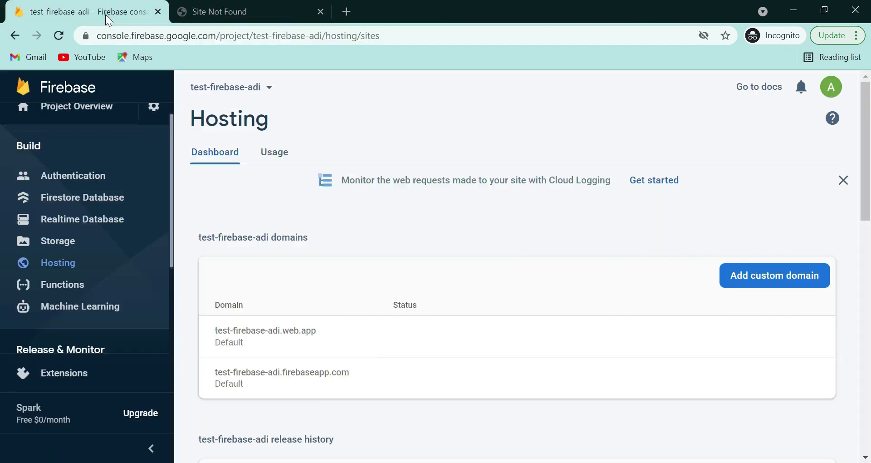
- View the custom domain setup for the hosting site and leave it without adding a domain
left_click(788, 280)
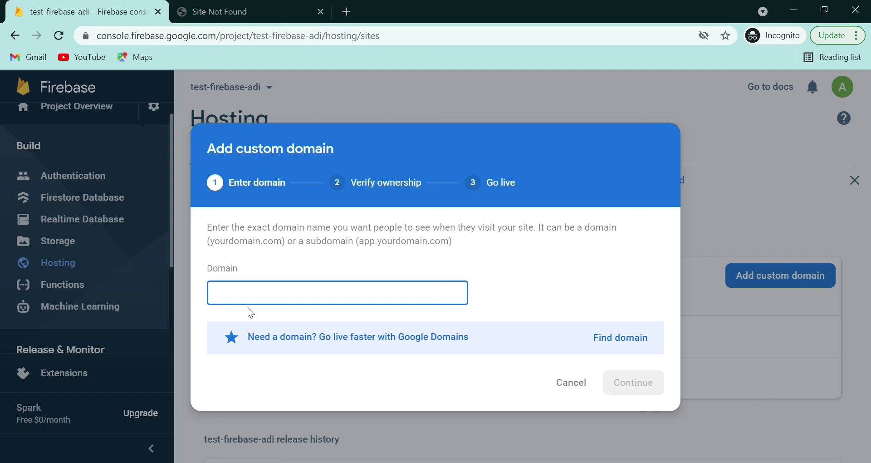
left_click(570, 382)
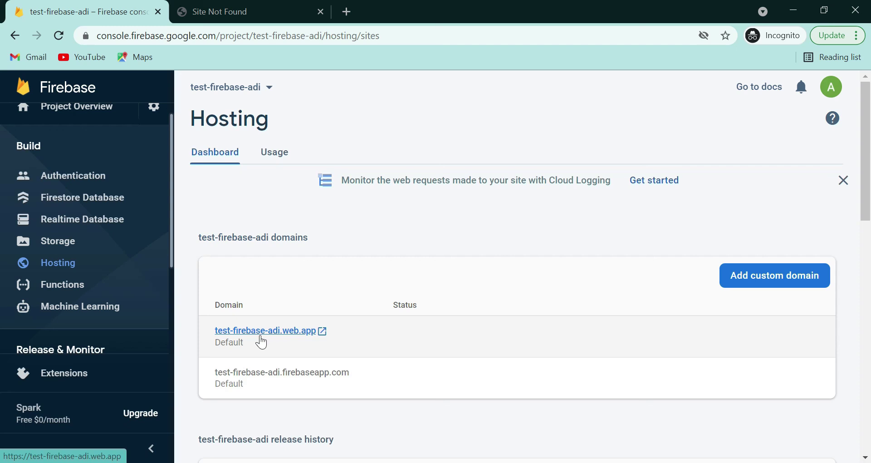
left_click(735, 277)
left_click(571, 382)
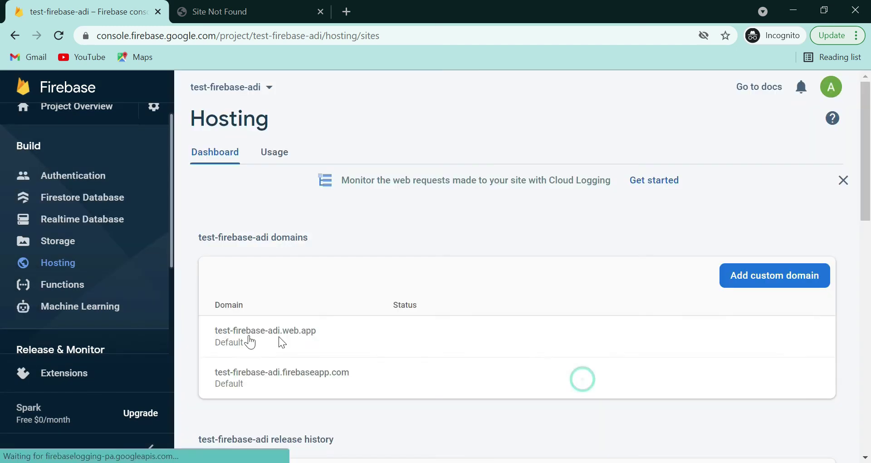